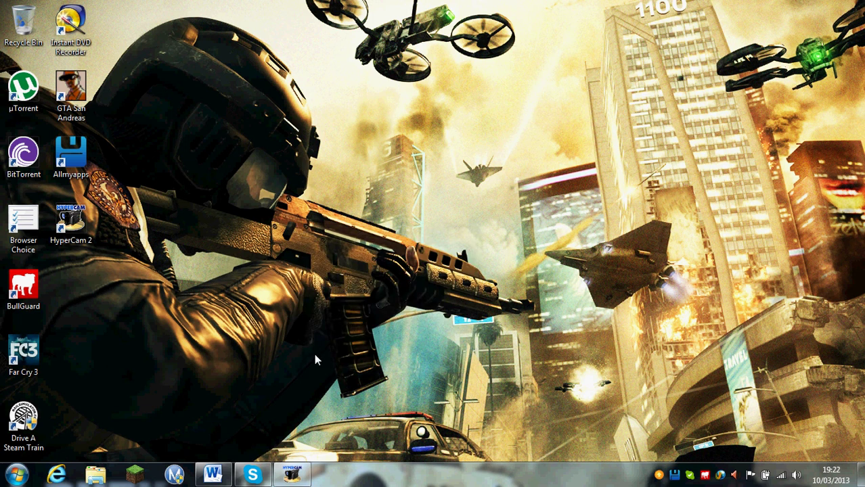
Step: Switch to Word to read the commands for removing the product activation loop, and minimize the document
{"action": "key", "text": "super"}
{"action": "key", "text": "super"}
{"action": "mouse_move", "coordinate": [225, 478]}
{"action": "left_click", "coordinate": [213, 474]}
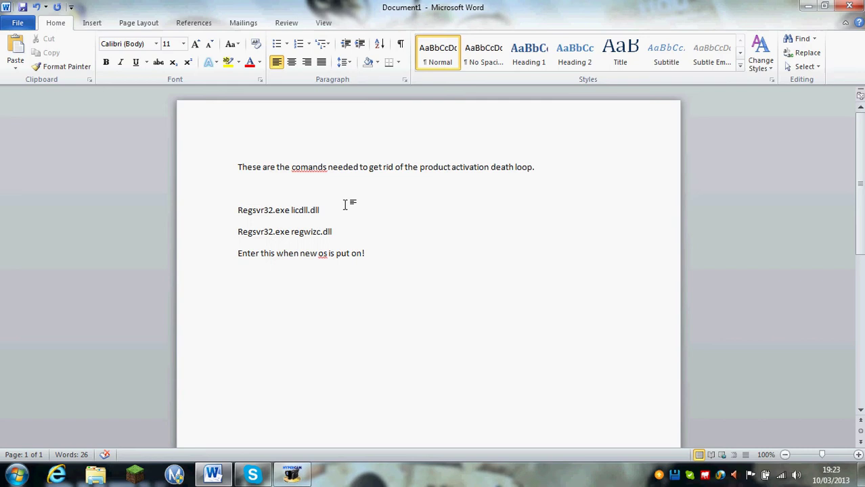
{"action": "left_click", "coordinate": [810, 7]}
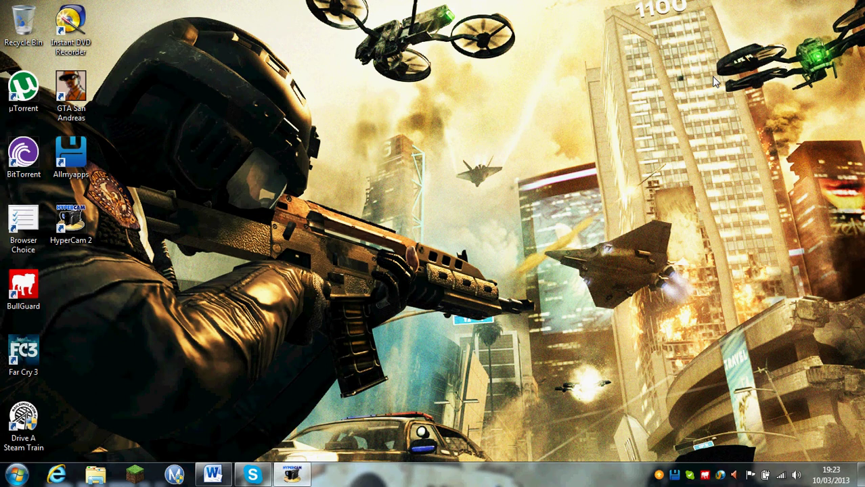
Step: Open the Downloads folder in Windows Explorer and browse to its Windows XP folders
{"action": "mouse_move", "coordinate": [282, 482]}
{"action": "left_click", "coordinate": [95, 475]}
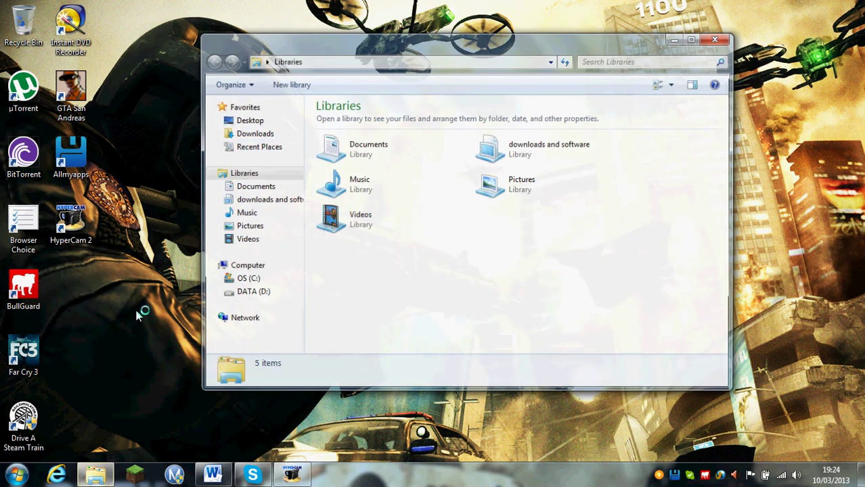
{"action": "left_click", "coordinate": [256, 136]}
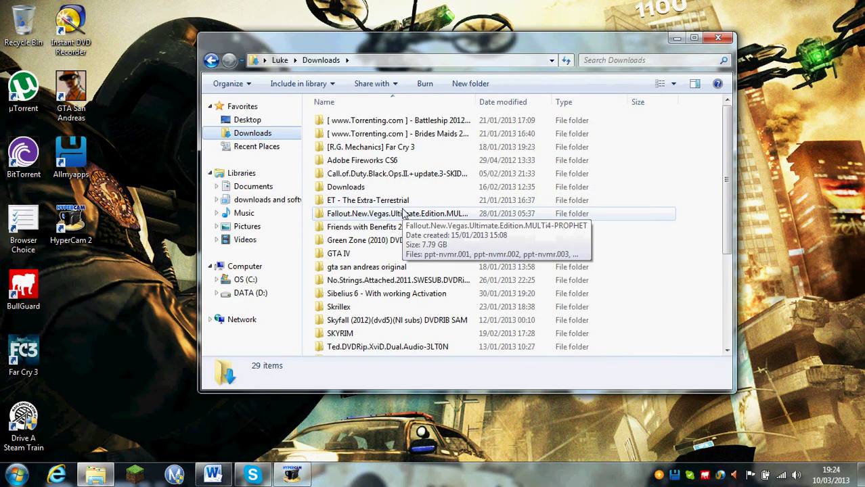
{"action": "left_click", "coordinate": [399, 211]}
{"action": "scroll", "coordinate": [408, 214], "scroll_direction": "down", "scroll_amount": 3}
{"action": "scroll", "coordinate": [409, 214], "scroll_direction": "down", "scroll_amount": 1}
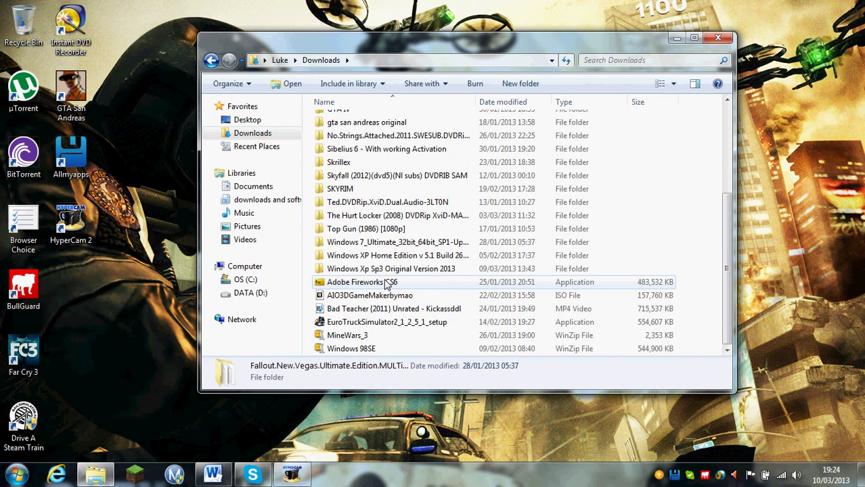
Step: Open the Windows XP Home Edition v 5.1 folder to view its files, and close the Explorer window
{"action": "left_click", "coordinate": [401, 261]}
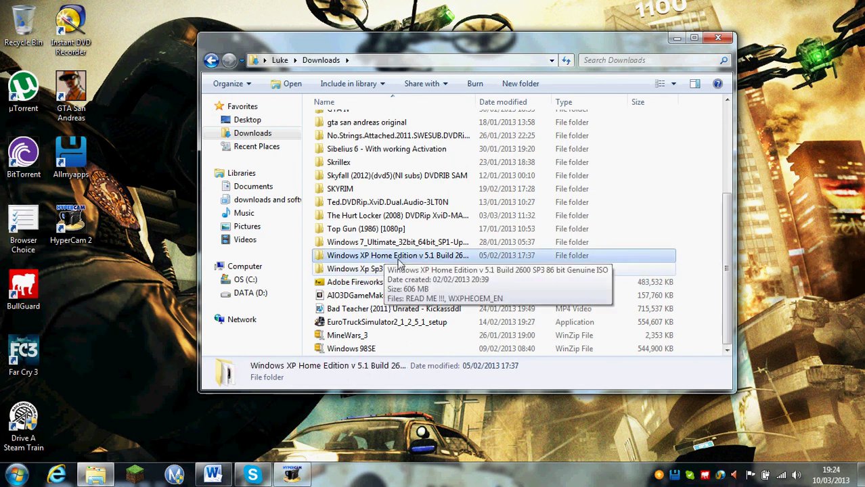
{"action": "left_click", "coordinate": [402, 271]}
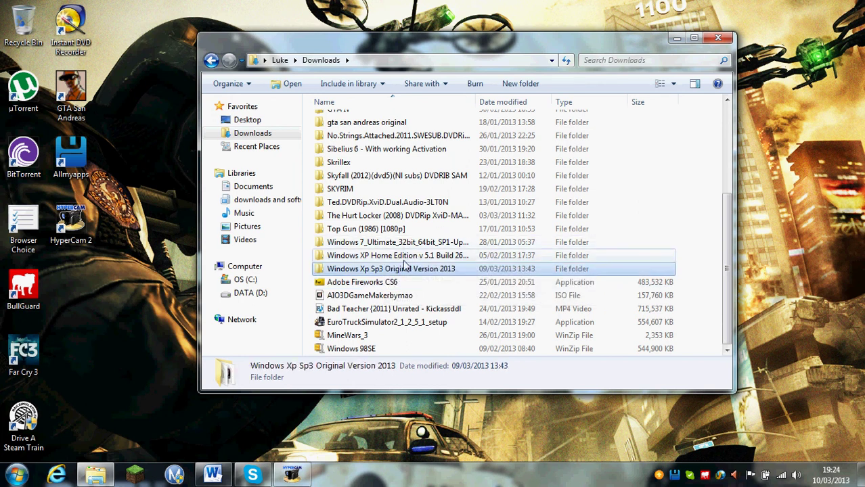
{"action": "left_click", "coordinate": [406, 259]}
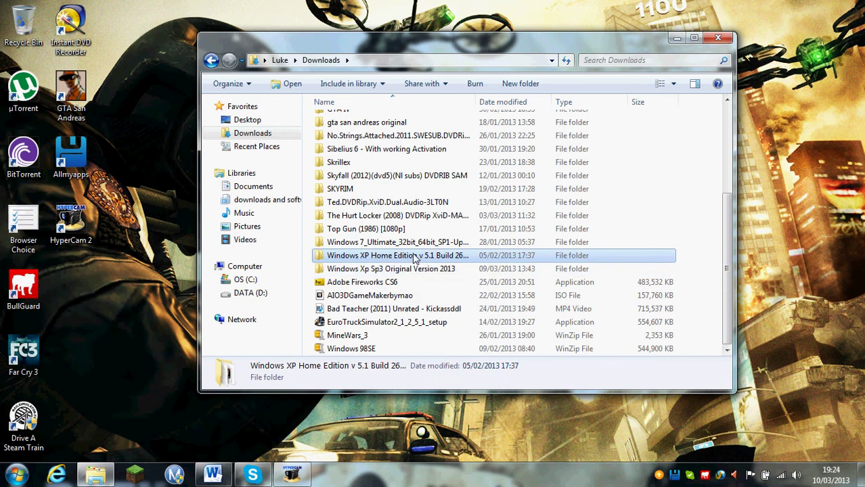
{"action": "double_click", "coordinate": [412, 258]}
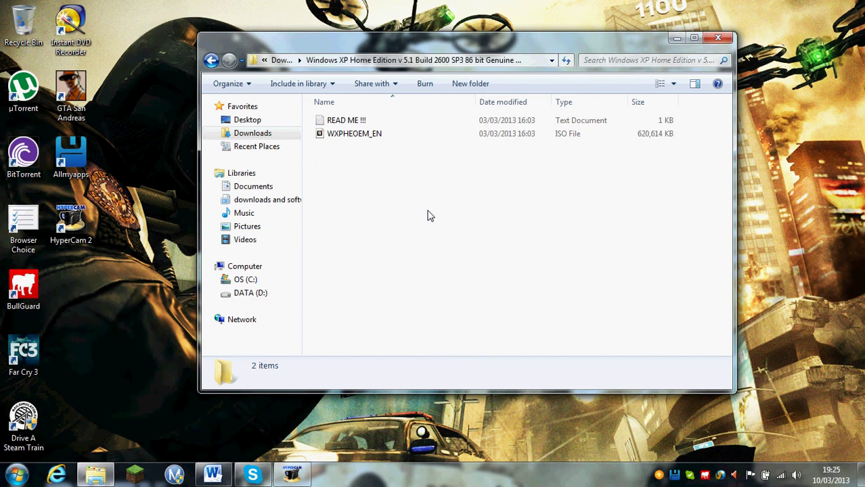
{"action": "left_click", "coordinate": [716, 39]}
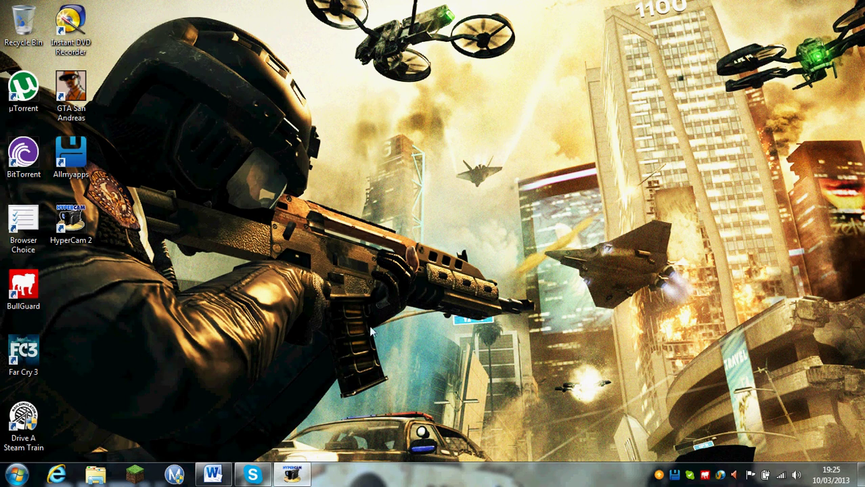
Step: Switch to Word to review the Regsvr32.exe licdll.dll and Regsvr32.exe regwizc.dll commands, and minimize the document
{"action": "left_click", "coordinate": [292, 476]}
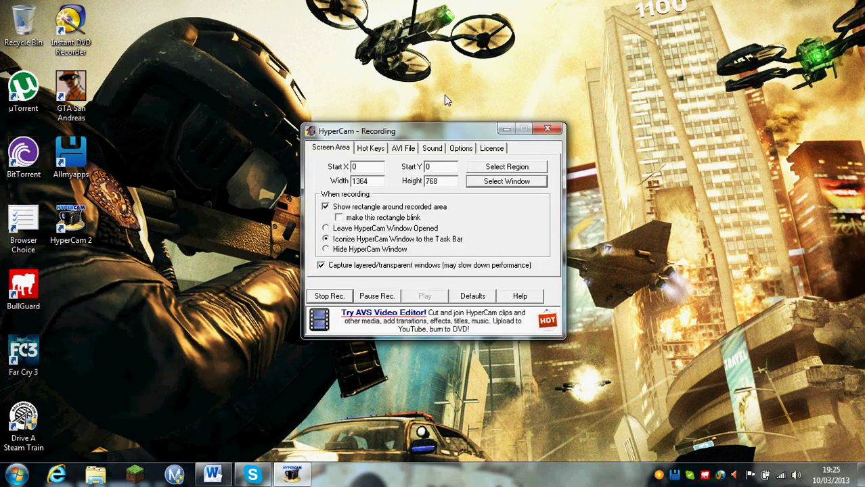
{"action": "left_click", "coordinate": [506, 130]}
{"action": "left_click", "coordinate": [213, 475]}
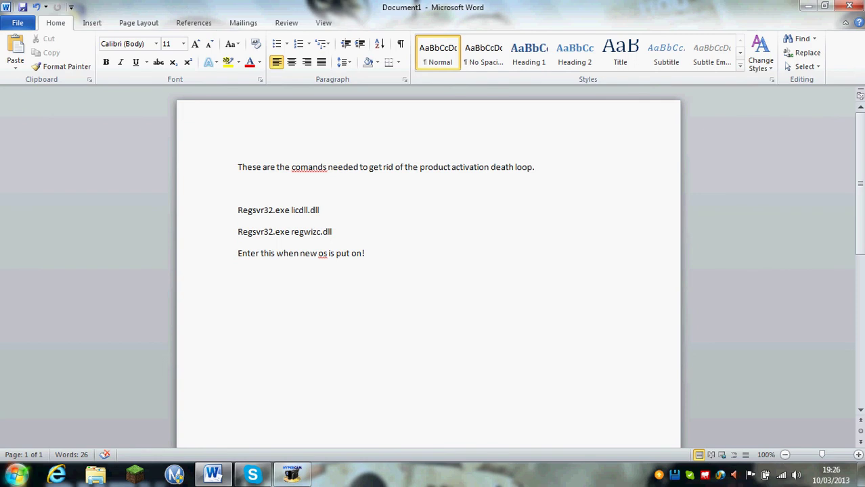
{"action": "left_click", "coordinate": [16, 475]}
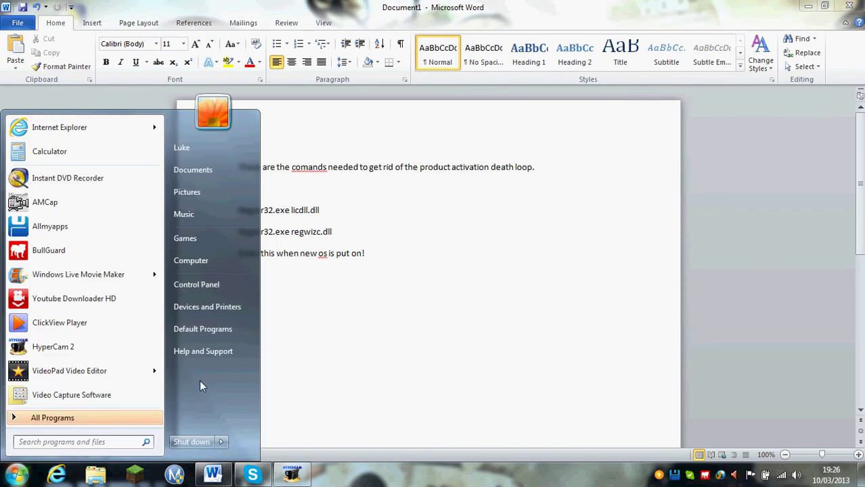
{"action": "left_click", "coordinate": [425, 287]}
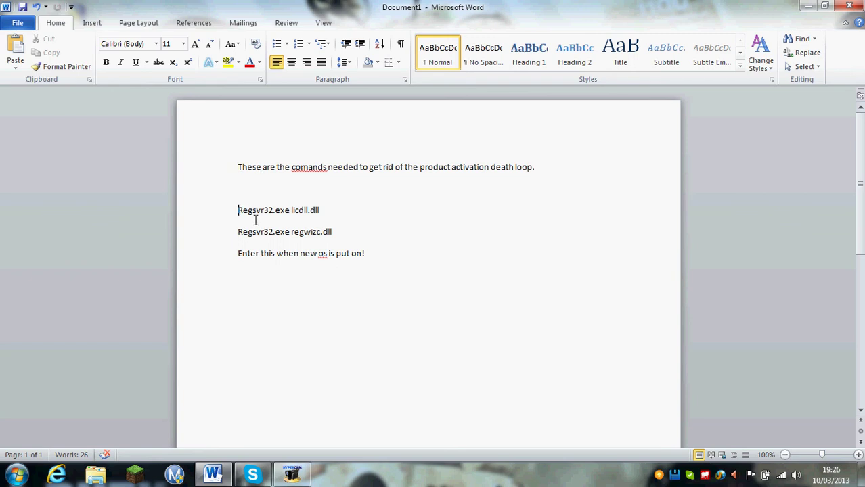
{"action": "mouse_move", "coordinate": [250, 210]}
{"action": "left_click", "coordinate": [808, 6]}
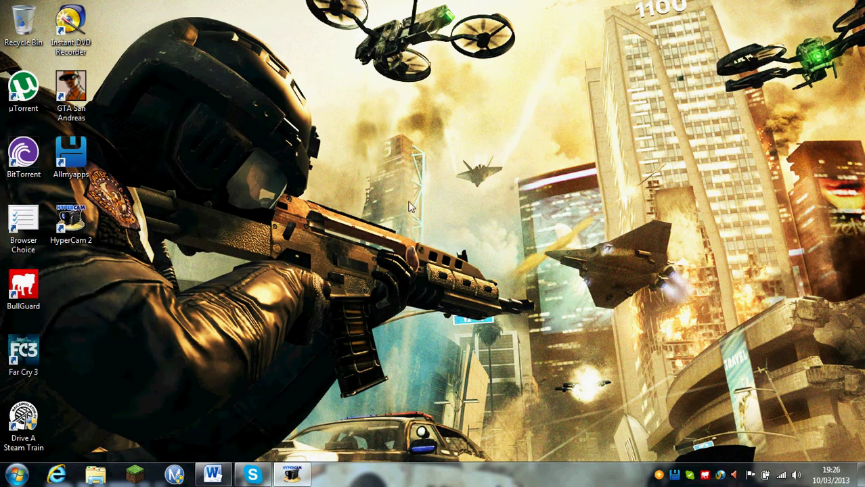
Step: Bring up the Word document with the Regsvr32 commands again, and minimize it
{"action": "left_click", "coordinate": [299, 478]}
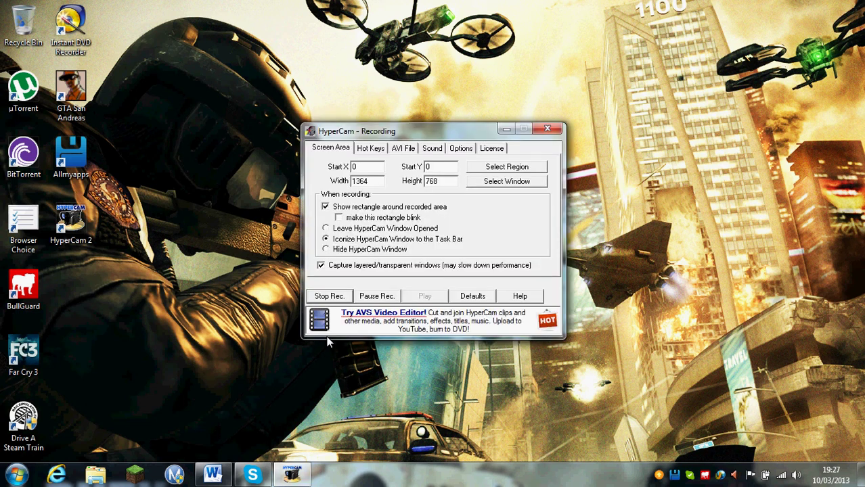
{"action": "left_click", "coordinate": [507, 129]}
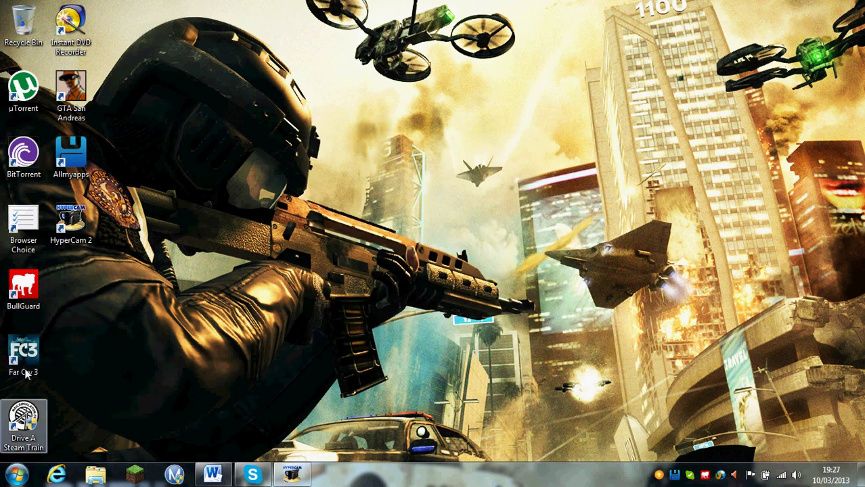
{"action": "left_click", "coordinate": [213, 474]}
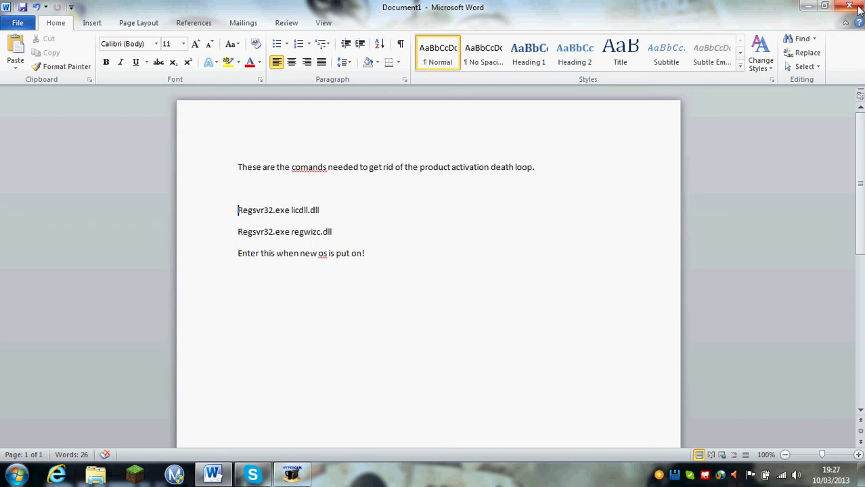
{"action": "left_click", "coordinate": [810, 8]}
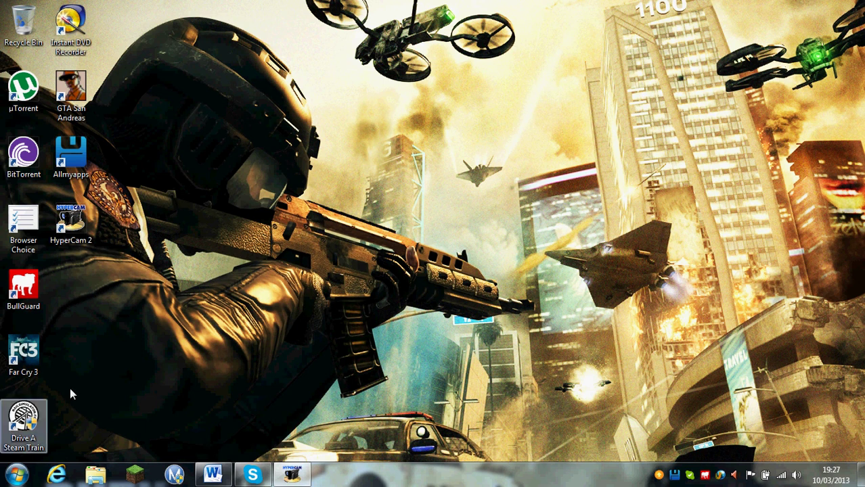
{"action": "left_click", "coordinate": [16, 475]}
{"action": "left_click", "coordinate": [279, 248]}
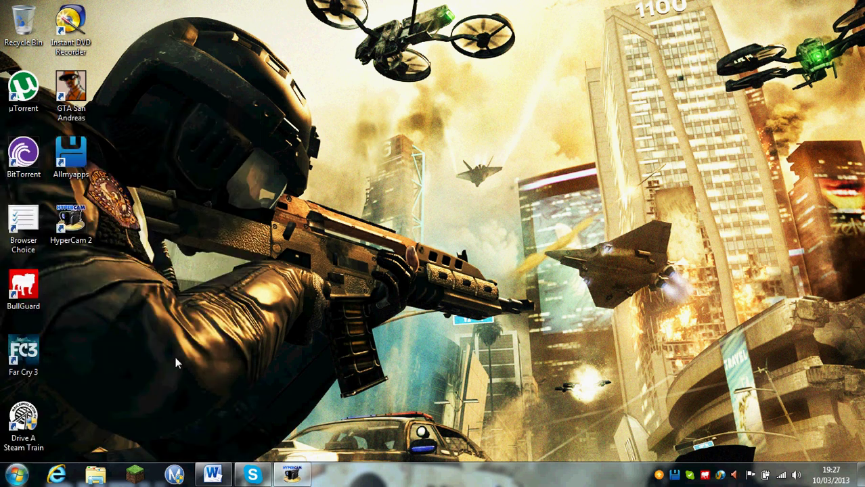
{"action": "key", "text": "super"}
{"action": "left_click", "coordinate": [365, 182]}
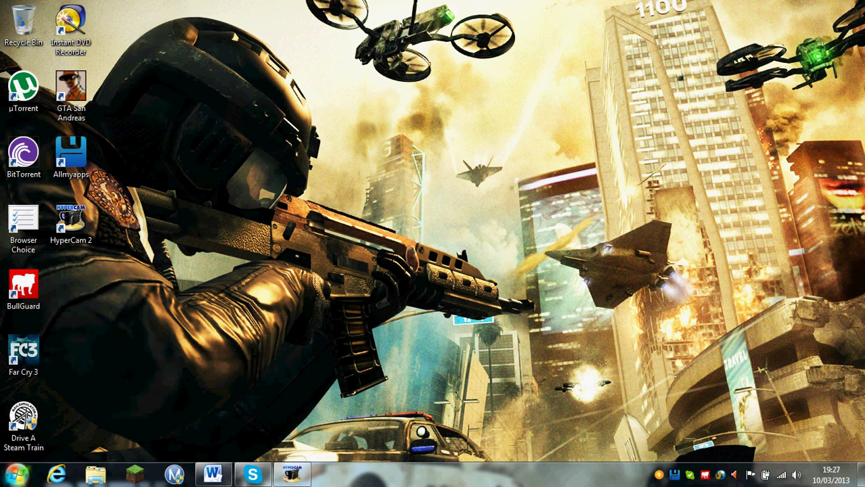
{"action": "key", "text": "super"}
{"action": "key", "text": "super"}
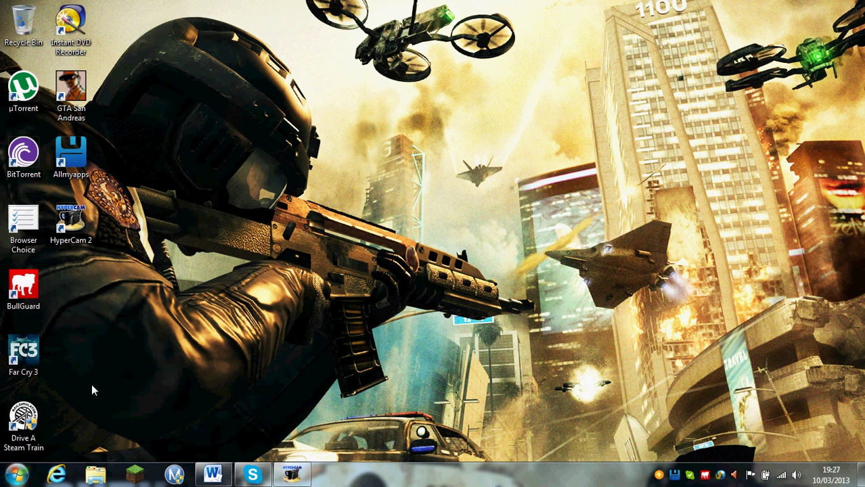
{"action": "key", "text": "super"}
{"action": "left_click", "coordinate": [367, 93]}
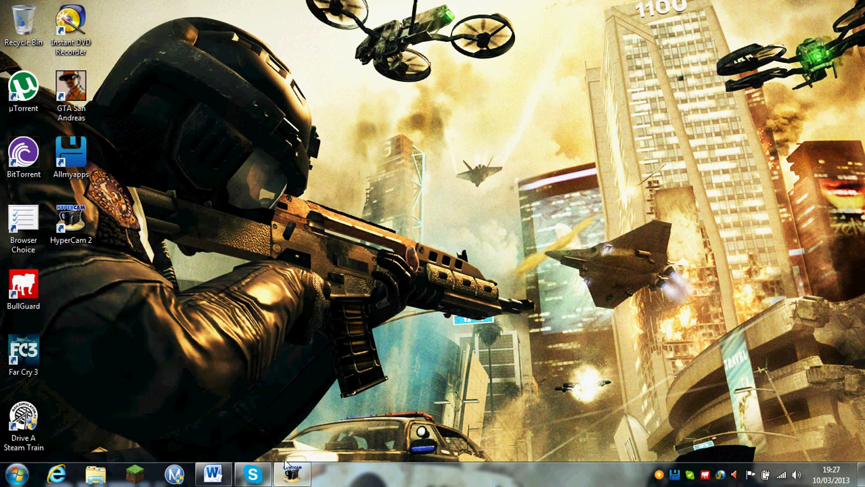
Step: Show the activation commands in the Word document once more, and return to the desktop
{"action": "left_click", "coordinate": [214, 475]}
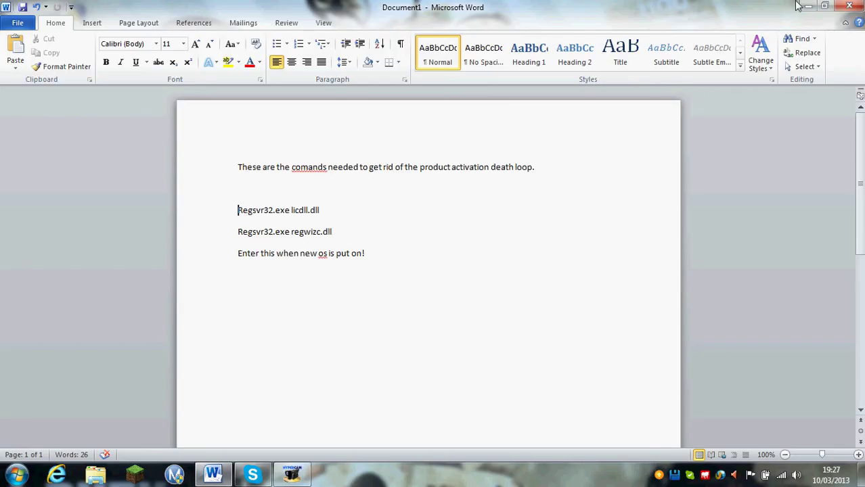
{"action": "left_click", "coordinate": [804, 5]}
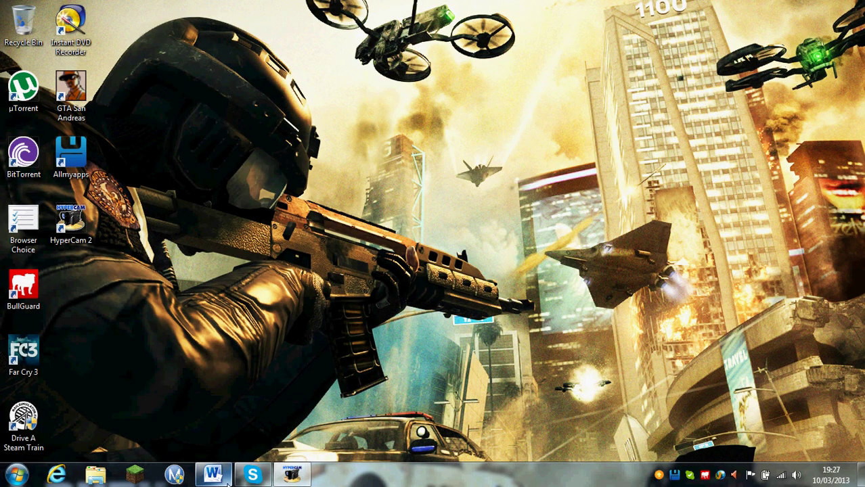
{"action": "mouse_move", "coordinate": [228, 478]}
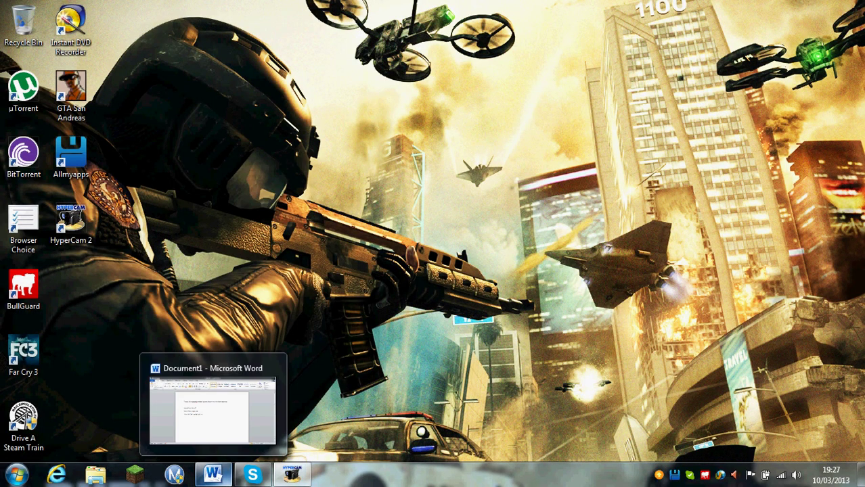
{"action": "left_click", "coordinate": [212, 406]}
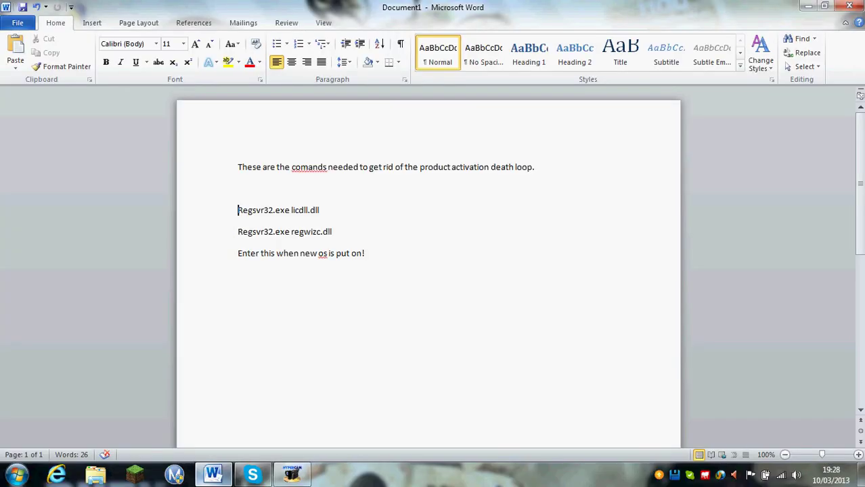
{"action": "left_click", "coordinate": [806, 5]}
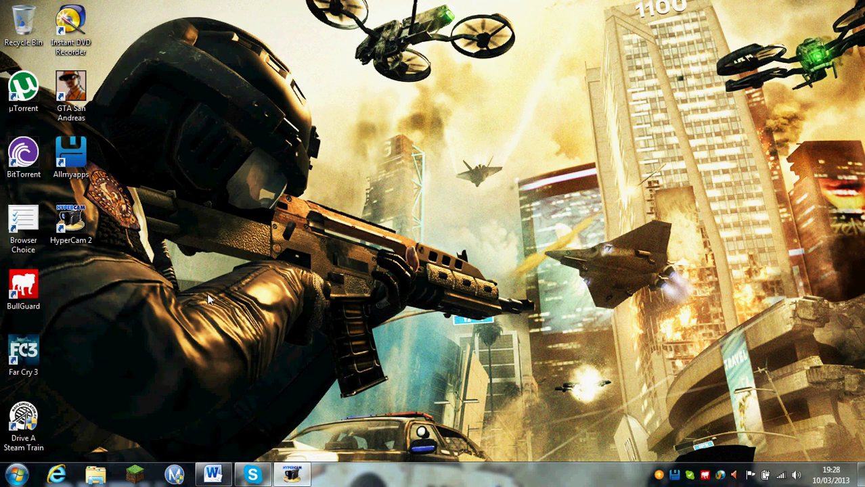
Step: Switch to HyperCam to stop the screen recording
{"action": "left_click", "coordinate": [16, 475]}
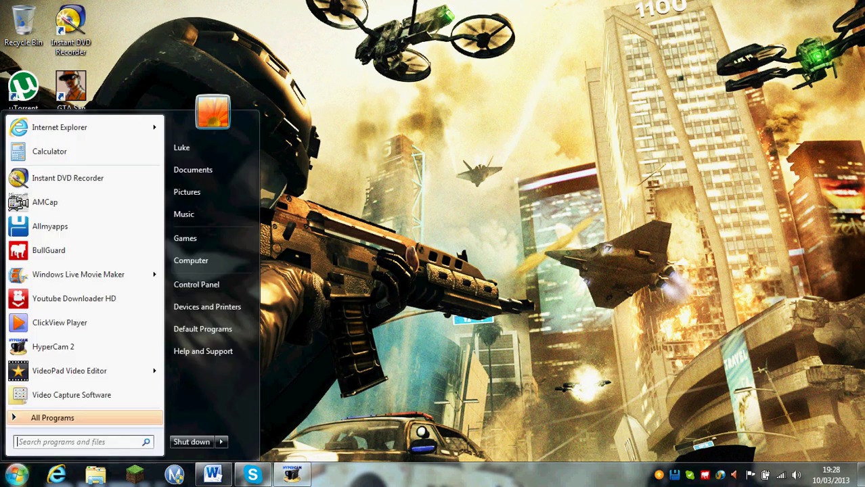
{"action": "left_click", "coordinate": [453, 134]}
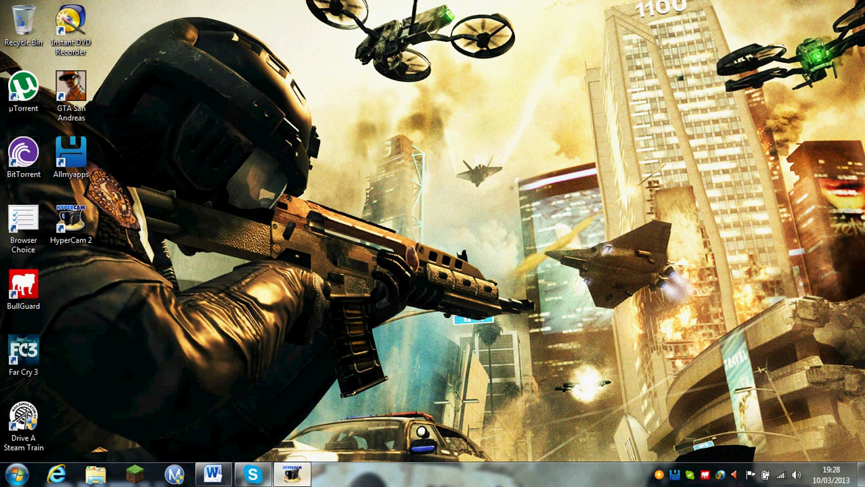
{"action": "left_click", "coordinate": [291, 475]}
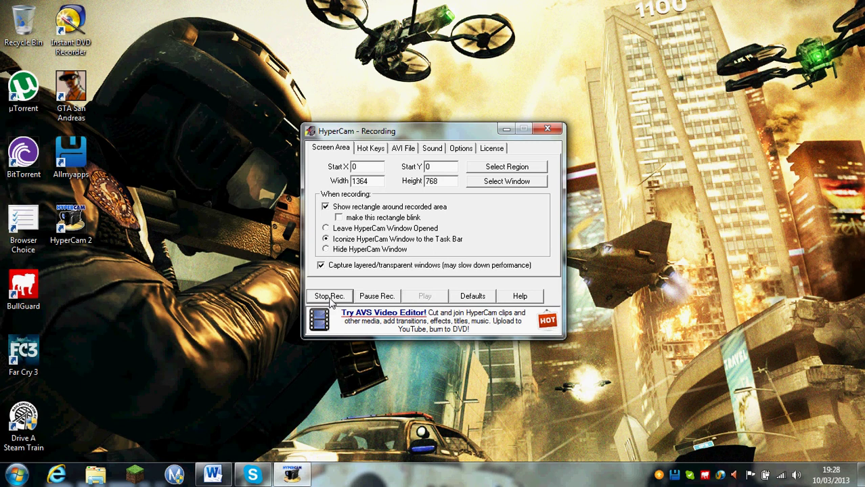